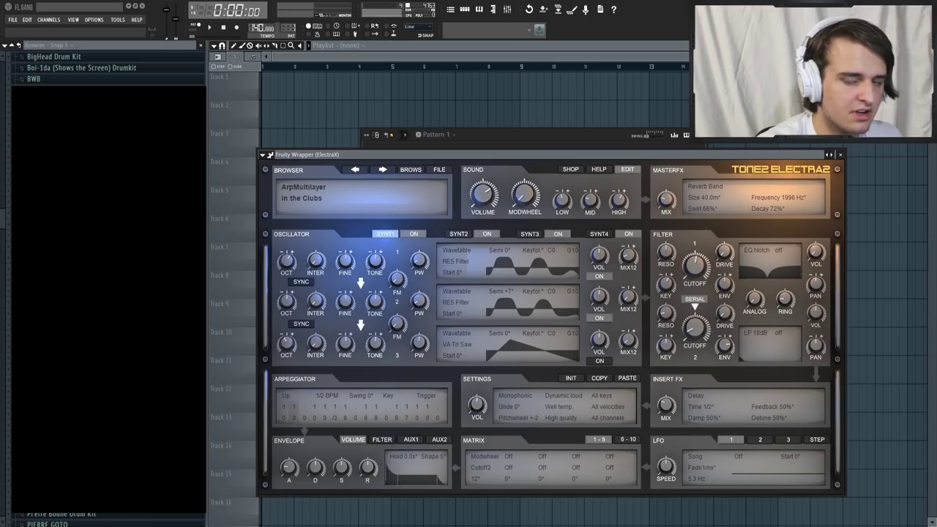
Open the ElectraX preset bank list
{"action": "left_click", "coordinate": [295, 186]}
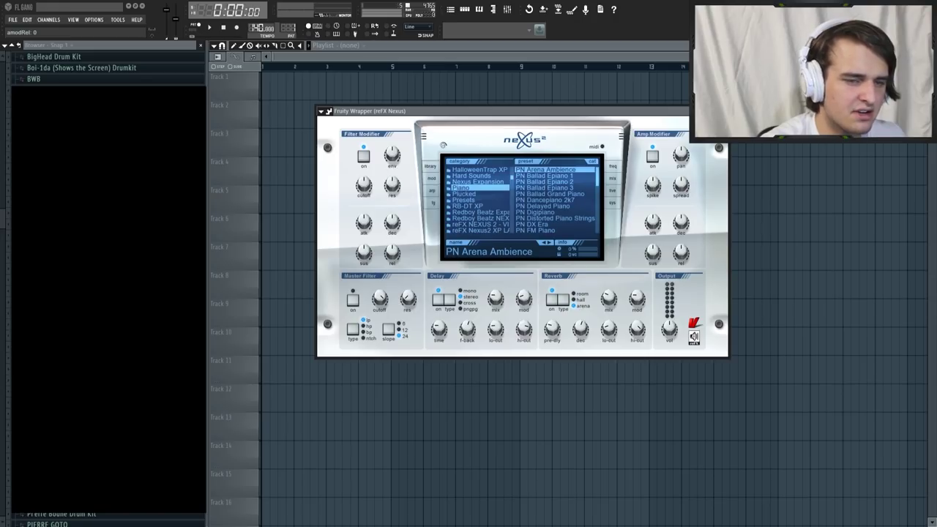
Switch Nexus to the DRZA XP Vol 1 category
{"action": "left_click", "coordinate": [476, 206]}
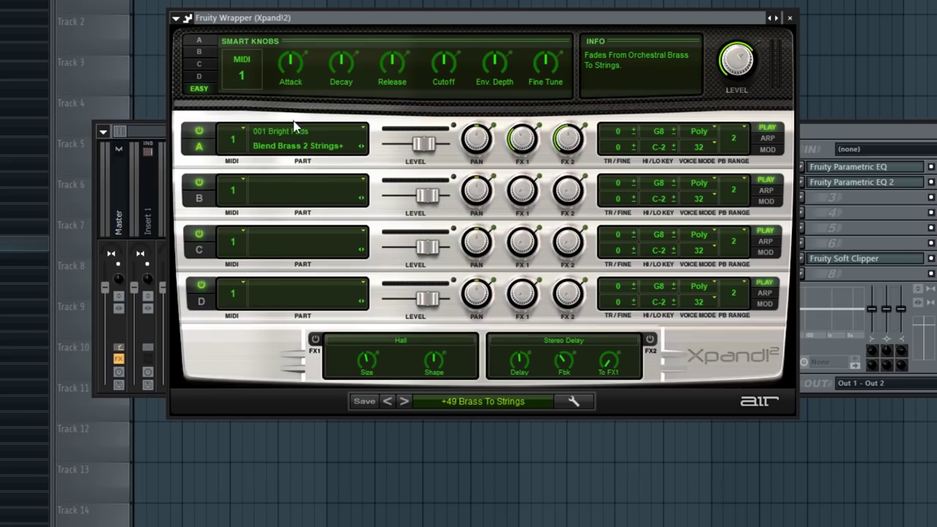
Open the Xpand!2 preset list
{"action": "left_click", "coordinate": [457, 401]}
{"action": "mouse_move", "coordinate": [459, 363]}
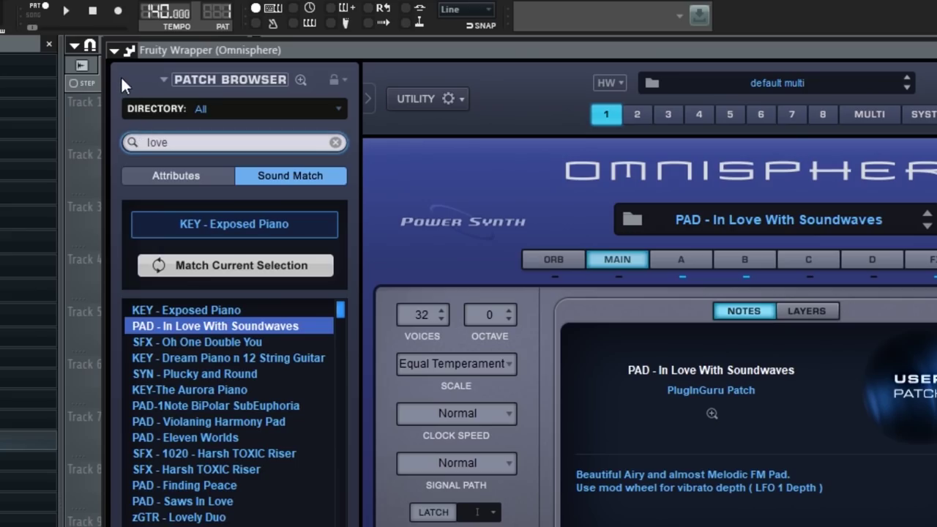
Save the current Omnisphere sound as a preset named 'Pad - Background Choir'
{"action": "left_click", "coordinate": [234, 47]}
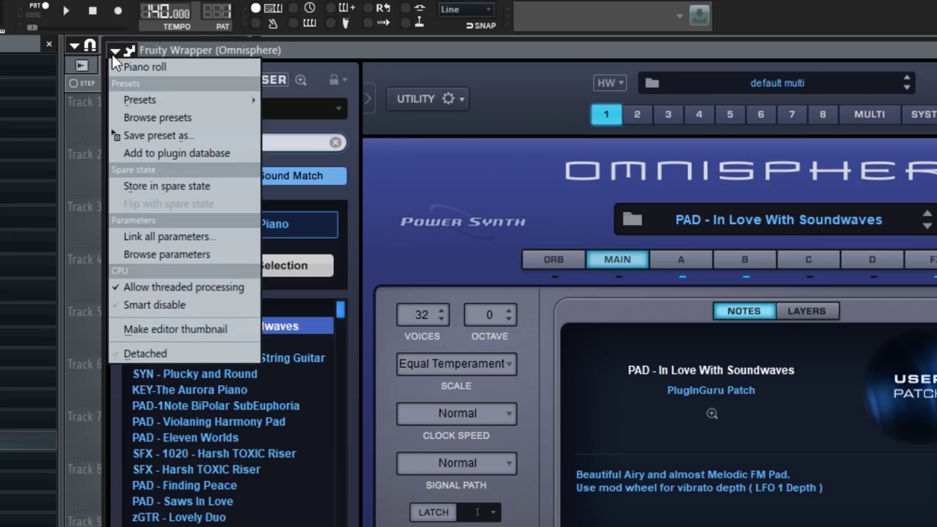
{"action": "left_click", "coordinate": [144, 135]}
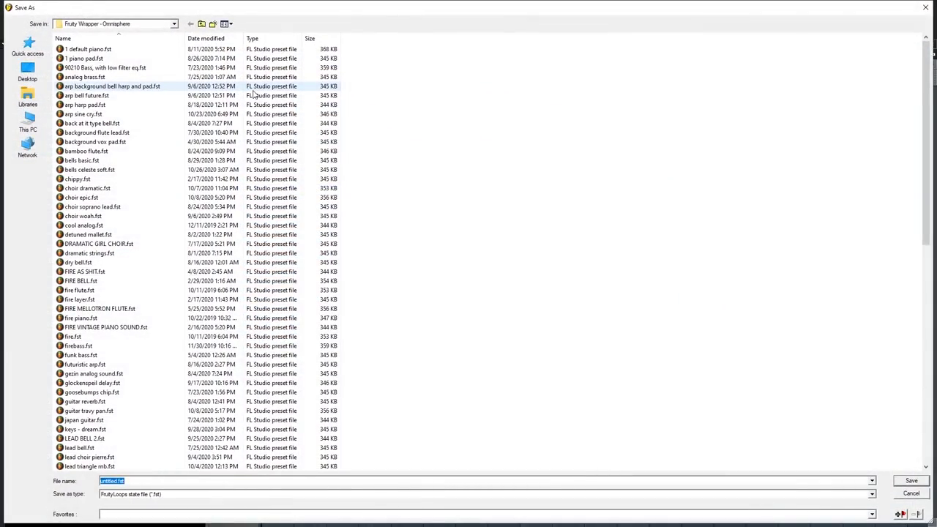
{"action": "type", "text": "Pad - "}
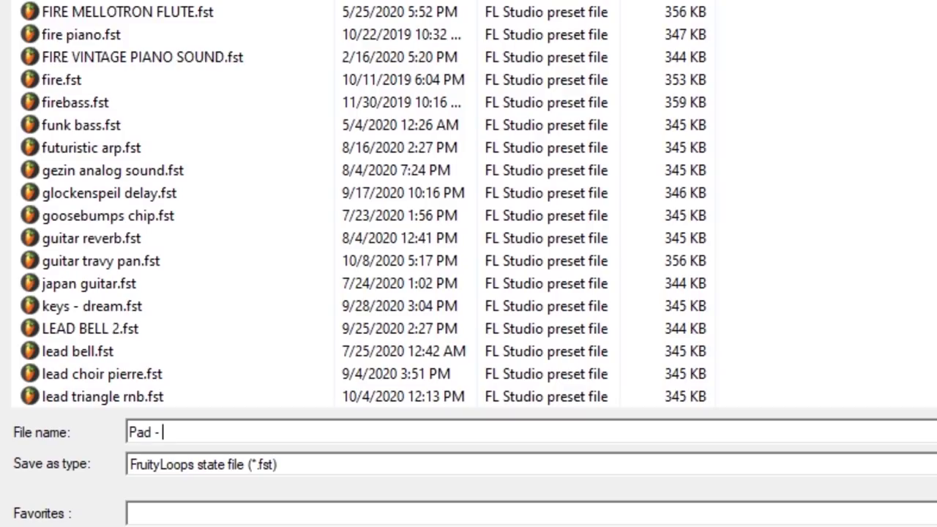
{"action": "type", "text": "Background C"}
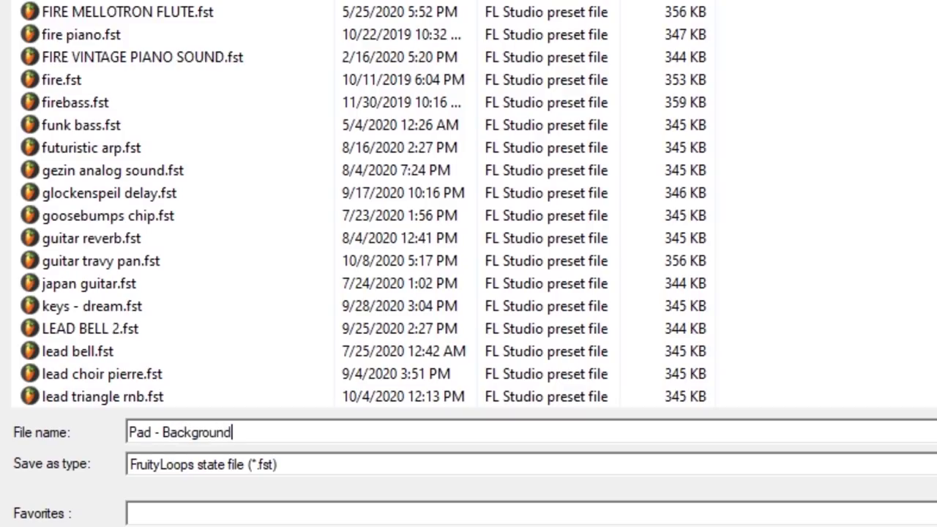
{"action": "type", "text": "hoir"}
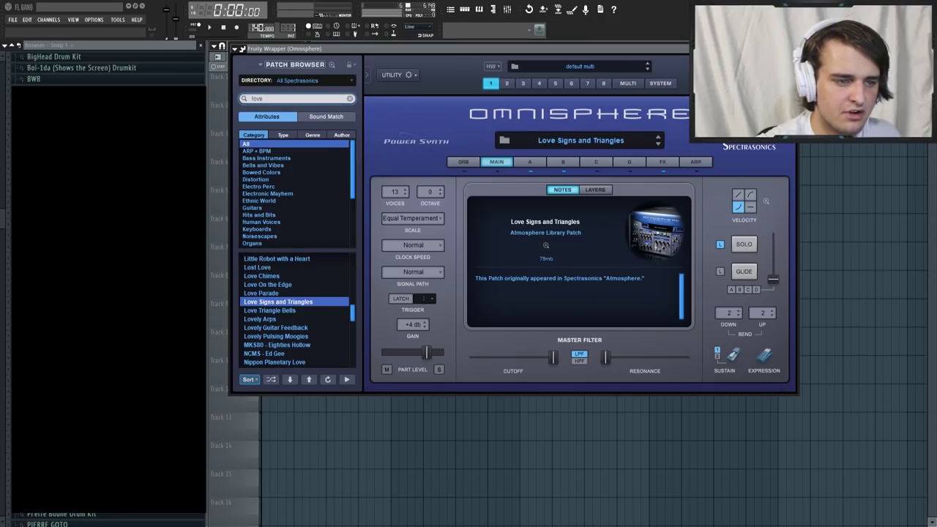
Use Sound Match to load zPAD - Ocean Garden and audition VOX TALK, Airy Pro53 Sine, Voxygen Sweeper
{"action": "left_click", "coordinate": [324, 118]}
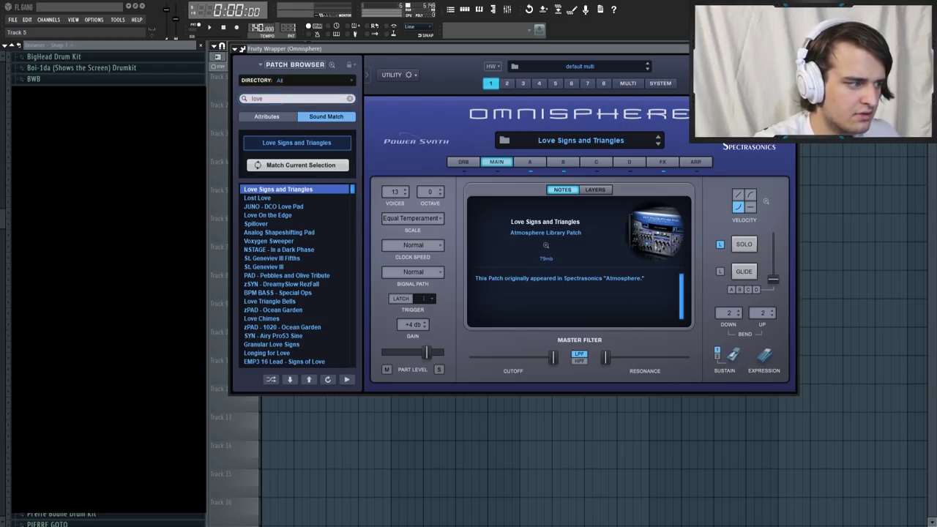
{"action": "left_click", "coordinate": [273, 336]}
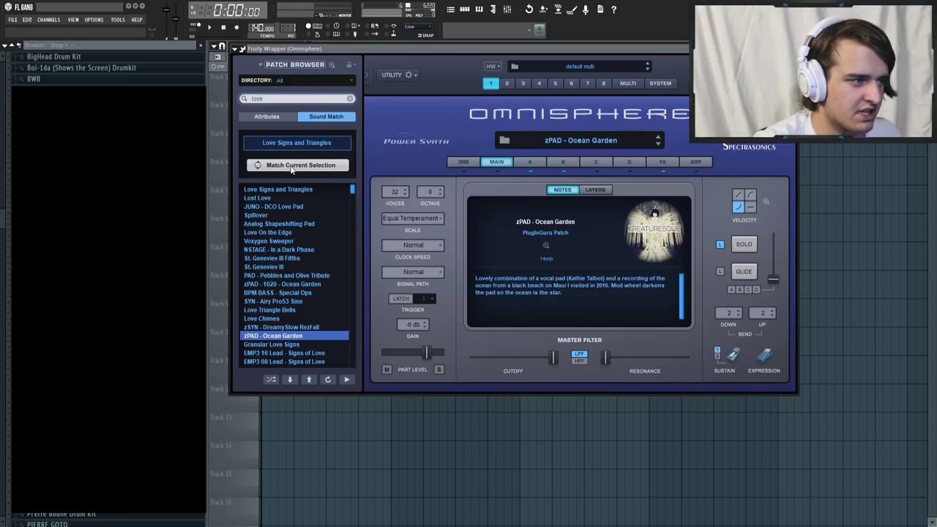
{"action": "left_click", "coordinate": [291, 167]}
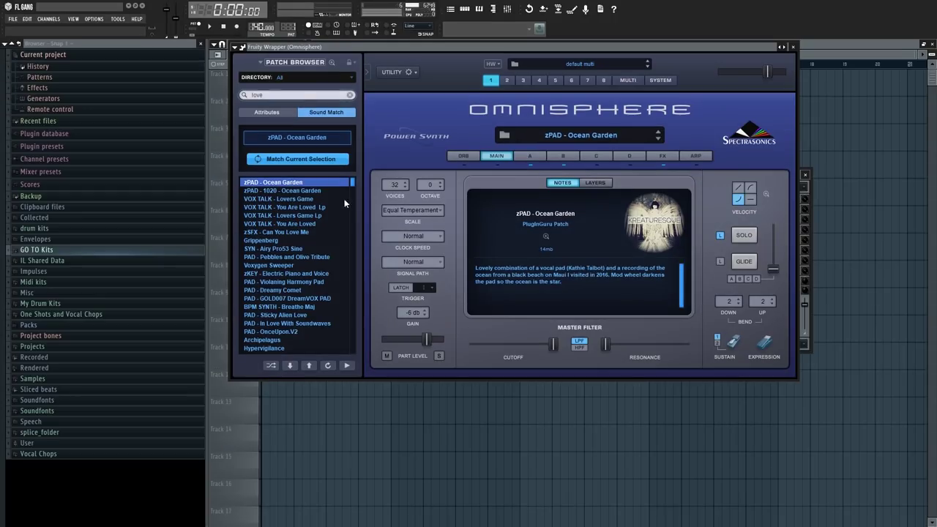
{"action": "left_click", "coordinate": [288, 160]}
{"action": "left_click", "coordinate": [285, 223]}
{"action": "left_click", "coordinate": [285, 248]}
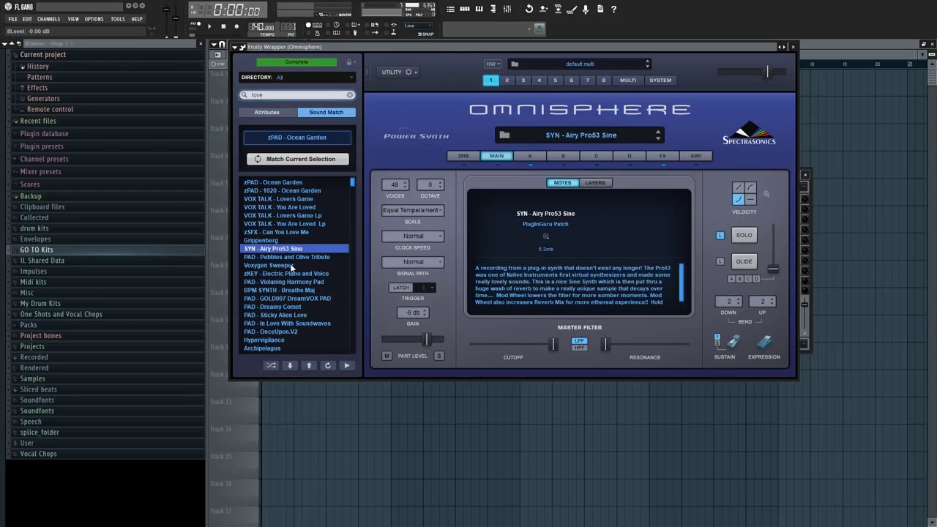
{"action": "left_click", "coordinate": [285, 265]}
Audition St. Geneviev III, St. Geneviev III Fifths, NSTAGE - In a Dark Phase and PAD - Dreamy Comet
{"action": "left_click", "coordinate": [286, 159]}
{"action": "left_click", "coordinate": [282, 190]}
{"action": "left_click", "coordinate": [288, 207]}
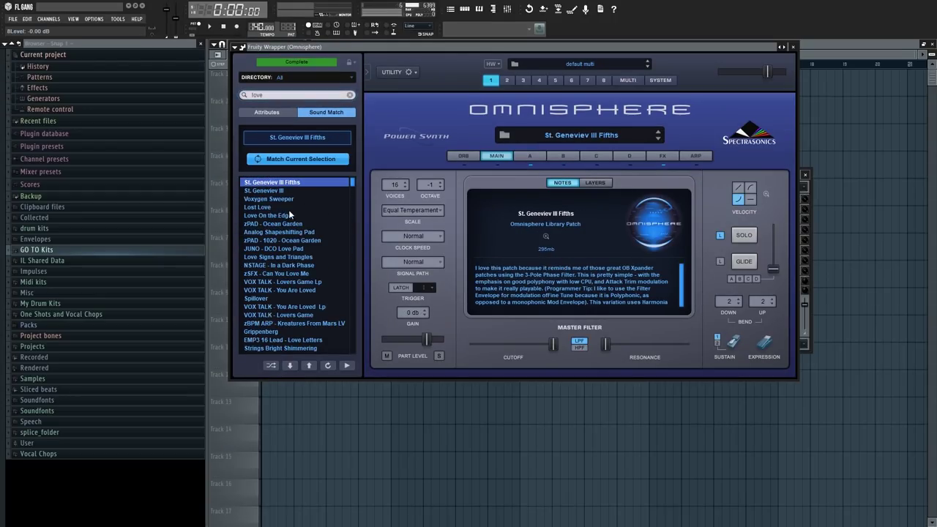
{"action": "scroll", "coordinate": [337, 204], "scroll_direction": "down", "scroll_amount": 2}
{"action": "left_click", "coordinate": [269, 232]}
{"action": "key", "text": "Page_Down"}
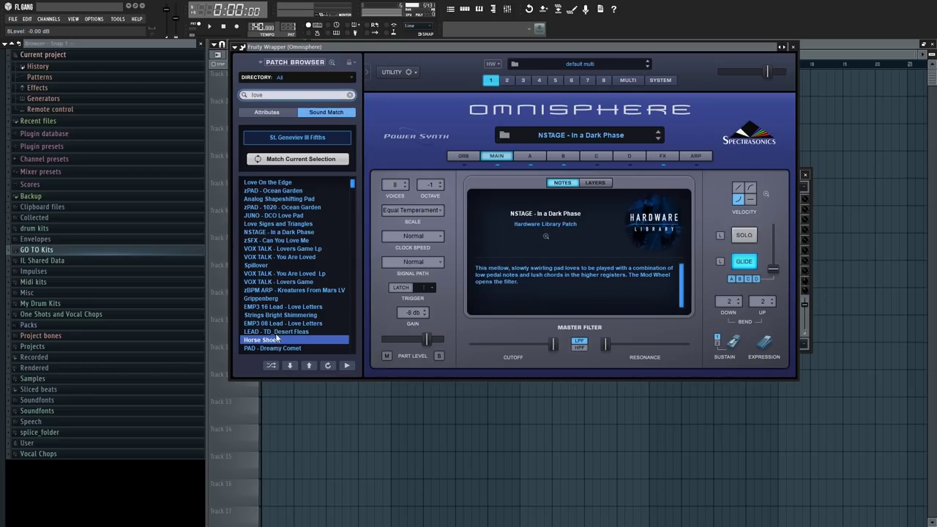
{"action": "left_click", "coordinate": [300, 159]}
Audition more pads from the love results and load PAD - In Love With Soundwaves
{"action": "left_click", "coordinate": [284, 232]}
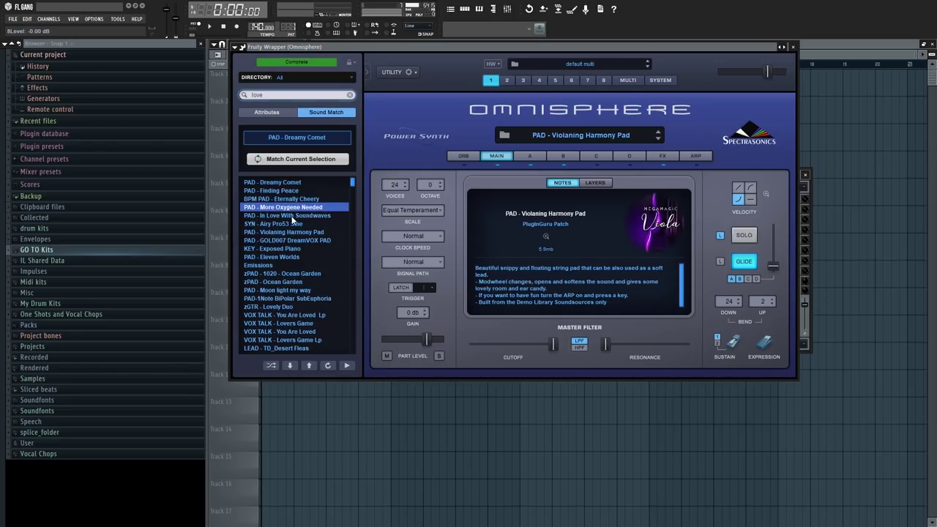
{"action": "left_click", "coordinate": [292, 240]}
{"action": "left_click", "coordinate": [293, 256]}
{"action": "left_click", "coordinate": [293, 248]}
{"action": "left_click", "coordinate": [301, 159]}
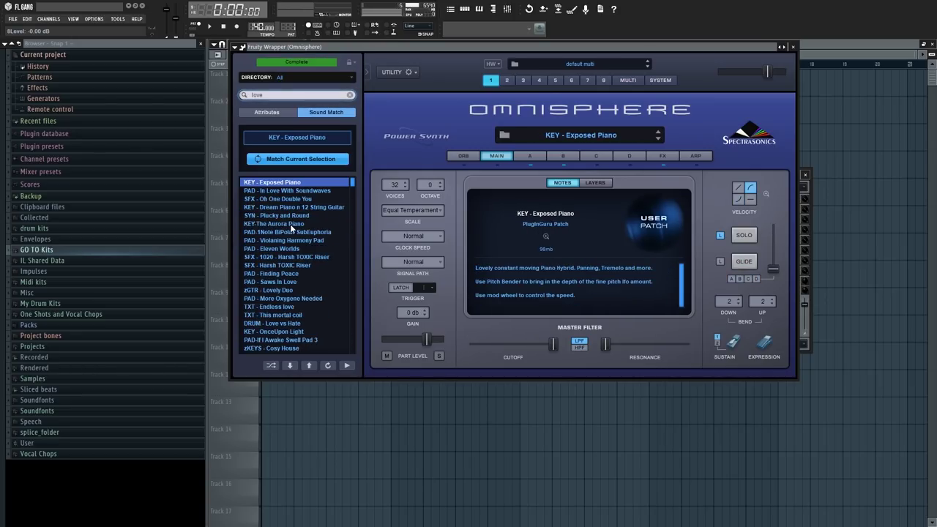
{"action": "left_click", "coordinate": [286, 207]}
{"action": "left_click", "coordinate": [279, 191]}
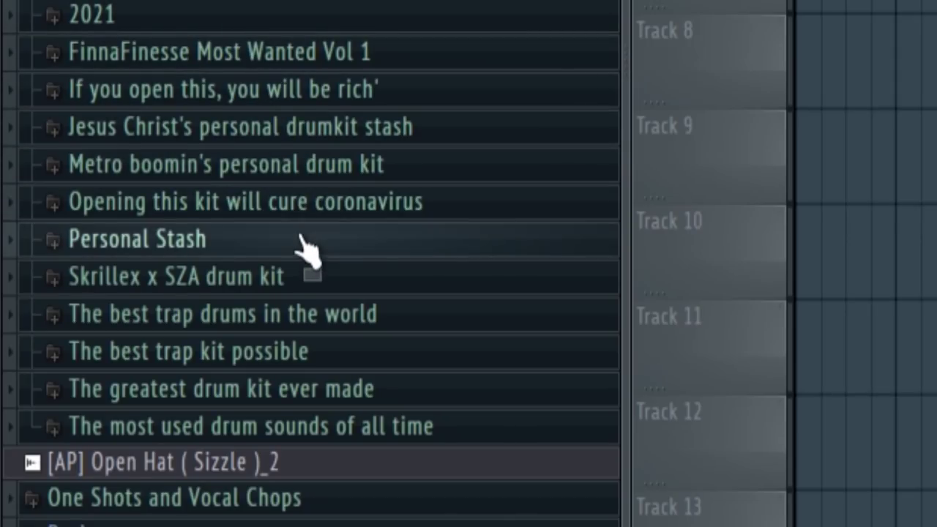
Expand the Skrillex x SZA drum kit folder in the Browser
{"action": "left_click", "coordinate": [284, 286]}
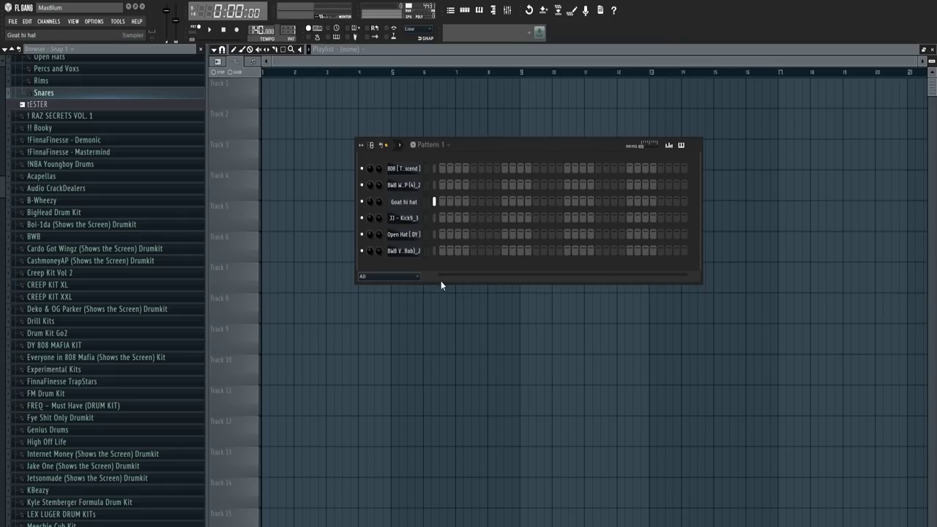
Add hi-hat and kick steps, then draw G5 and D5 notes for 808 [Transcend] and play
{"action": "left_click", "coordinate": [549, 217]}
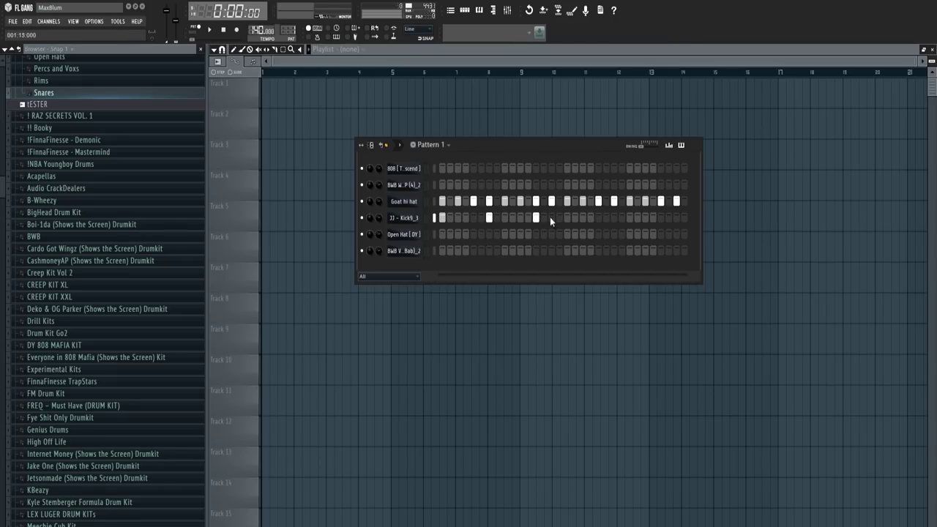
{"action": "left_click", "coordinate": [551, 217]}
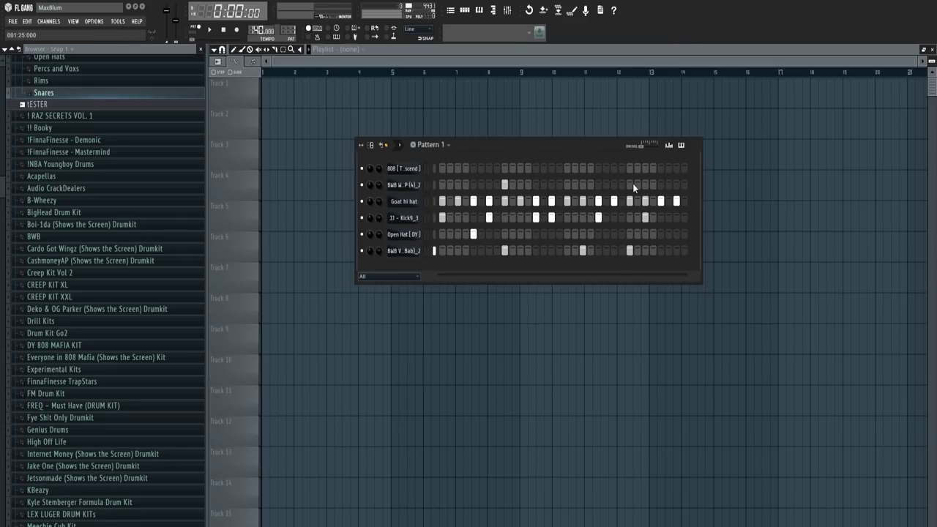
{"action": "right_click", "coordinate": [403, 168]}
{"action": "left_click", "coordinate": [425, 175]}
{"action": "left_click", "coordinate": [414, 204]}
{"action": "key", "text": "space"}
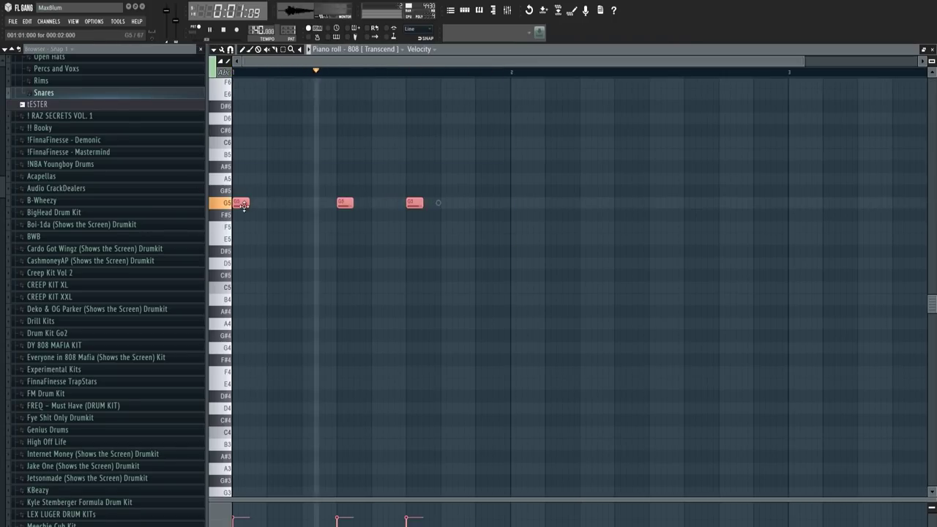
{"action": "left_click", "coordinate": [518, 204]}
{"action": "left_click", "coordinate": [622, 204]}
{"action": "left_click", "coordinate": [693, 265]}
{"action": "key", "text": "F6"}
{"action": "left_click_drag", "start_coordinate": [509, 145], "coordinate": [464, 159]}
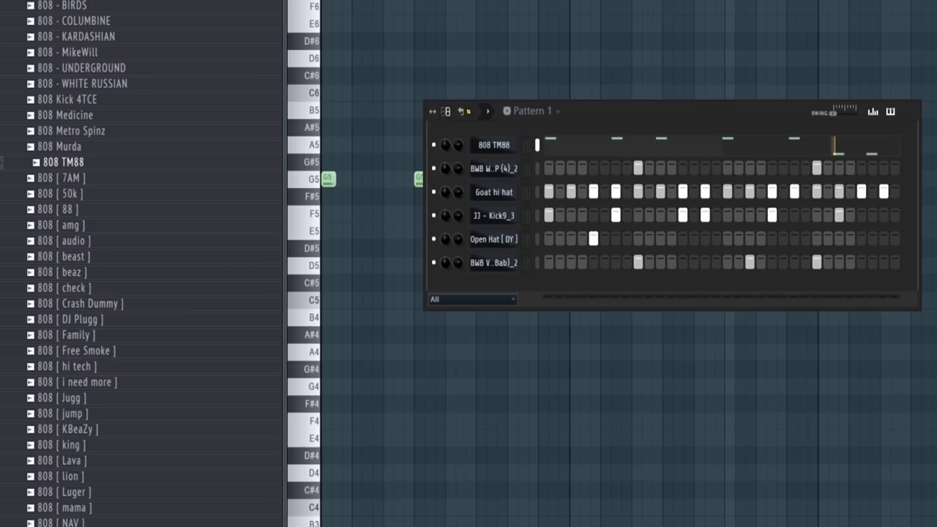
Load 808 [ audio ], 808 [ 50k ] and 808 [ 88 ] into the 808 channel from the Browser
{"action": "key", "text": "Down"}
{"action": "key", "text": "Down"}
{"action": "key", "text": "Down"}
{"action": "key", "text": "Down"}
{"action": "key", "text": "Down"}
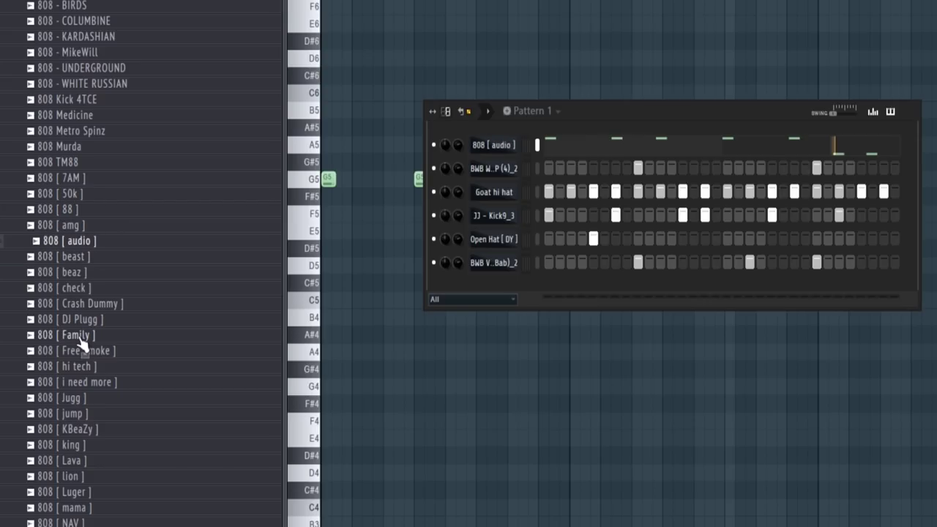
{"action": "key", "text": "Up"}
{"action": "key", "text": "Up"}
{"action": "key", "text": "Up"}
{"action": "key", "text": "Up"}
{"action": "key", "text": "Up"}
{"action": "key", "text": "Up"}
{"action": "key", "text": "Up"}
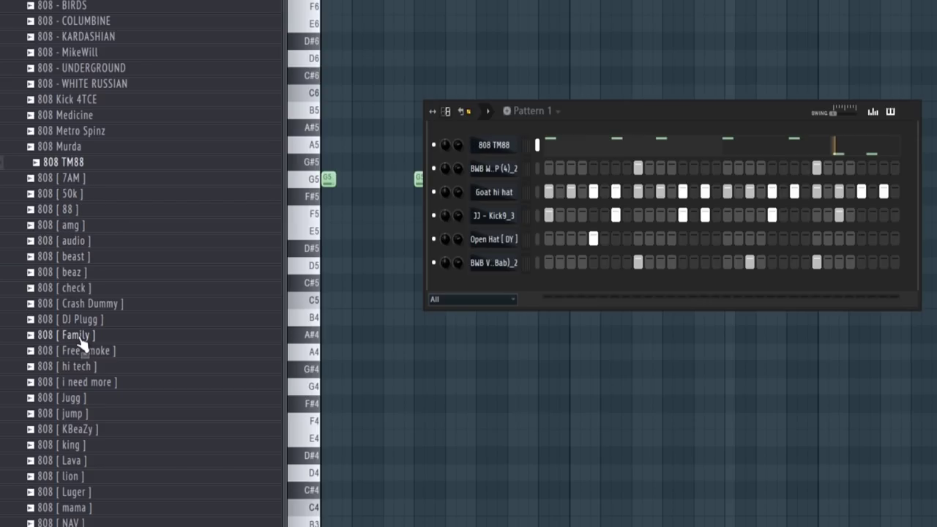
{"action": "key", "text": "Down"}
{"action": "key", "text": "Down"}
{"action": "key", "text": "Down"}
{"action": "key", "text": "Down"}
{"action": "key", "text": "Down"}
{"action": "key", "text": "Down"}
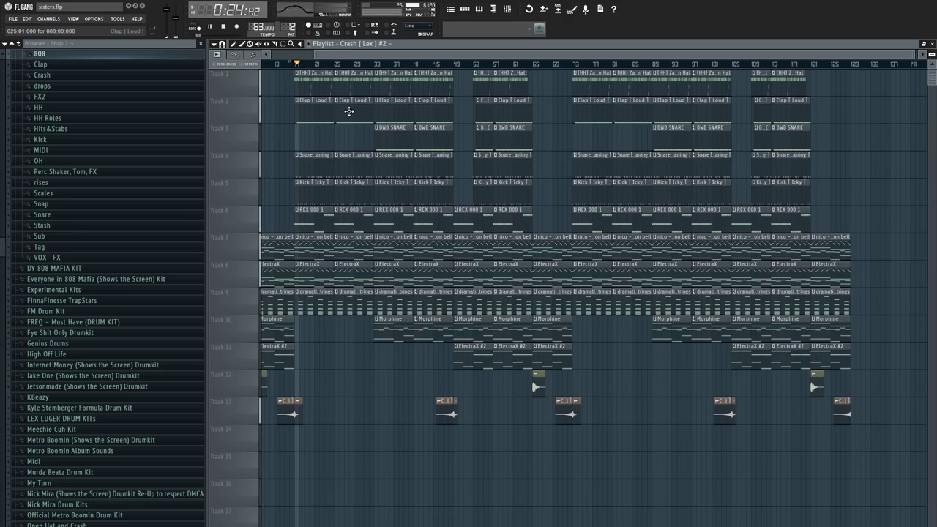
Save the modified sample as 'Another distorted say' in the trap drums 808s folder
{"action": "scroll", "coordinate": [349, 110], "scroll_direction": "down", "scroll_amount": 1}
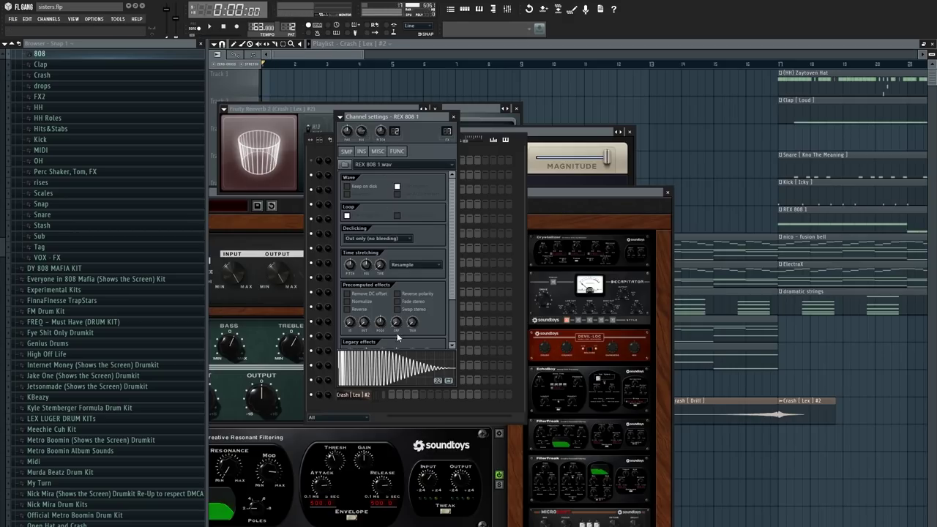
{"action": "right_click", "coordinate": [397, 333]}
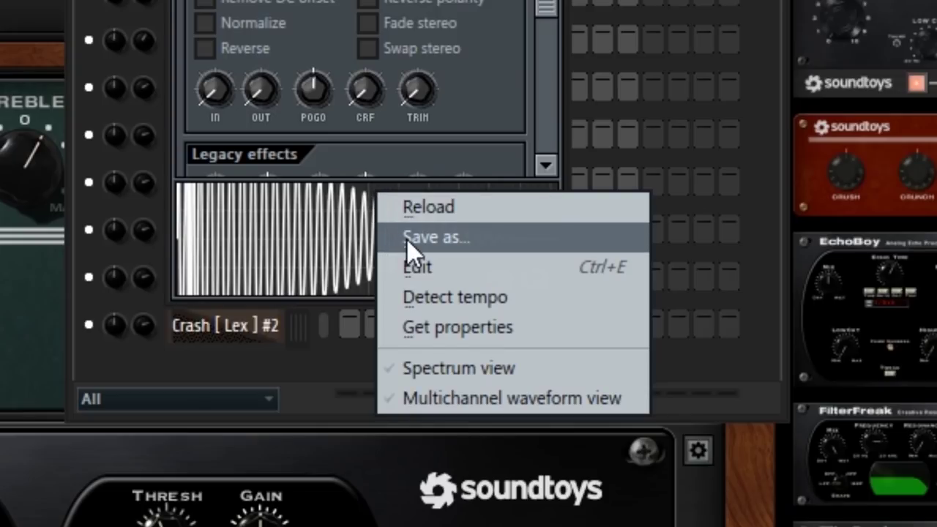
{"action": "left_click", "coordinate": [407, 238]}
{"action": "double_click", "coordinate": [134, 87]}
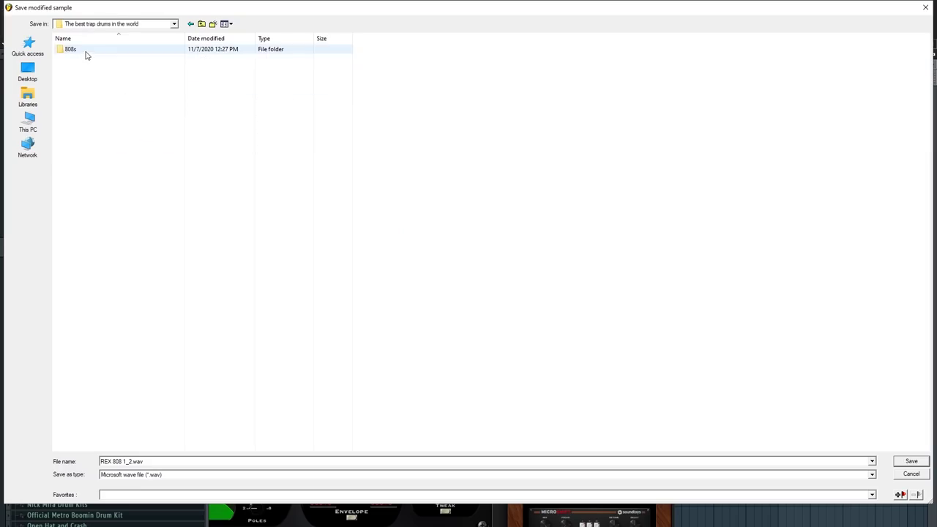
{"action": "double_click", "coordinate": [85, 50]}
{"action": "left_click_drag", "start_coordinate": [130, 461], "coordinate": [65, 462]}
{"action": "type", "text": "A"}
{"action": "key", "text": "Caps_Lock"}
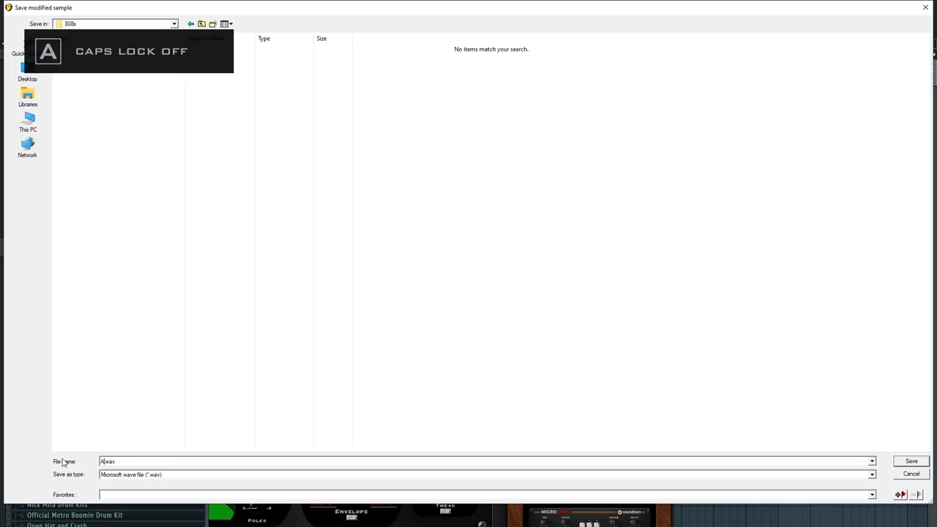
{"action": "type", "text": "nother"}
{"action": "type", "text": " distorted "}
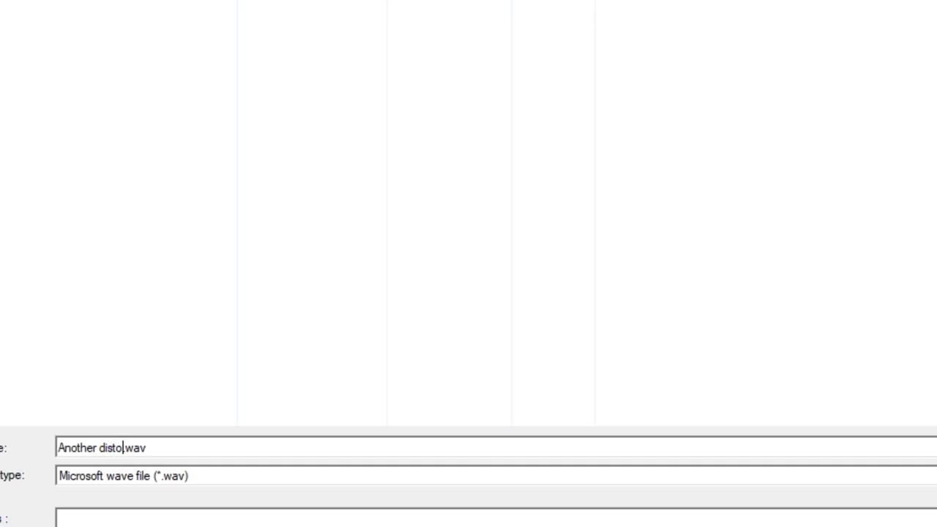
{"action": "type", "text": "say"}
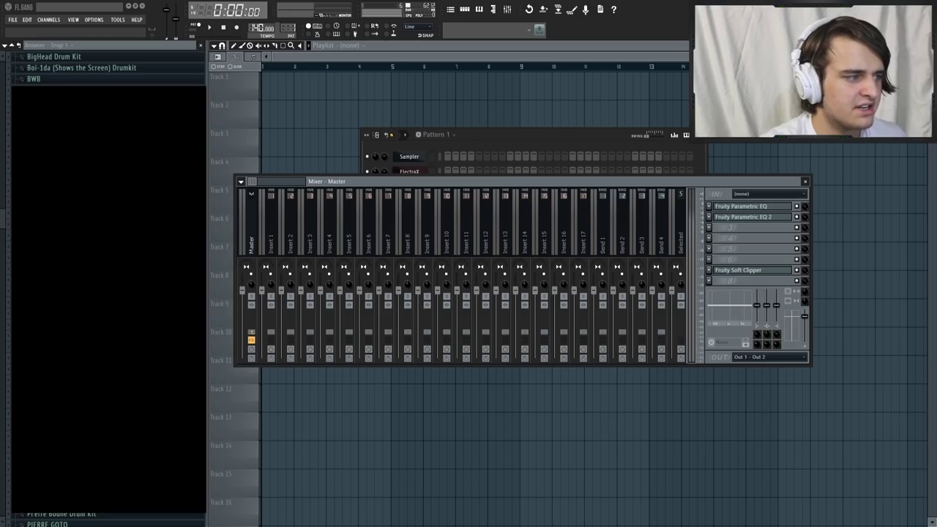